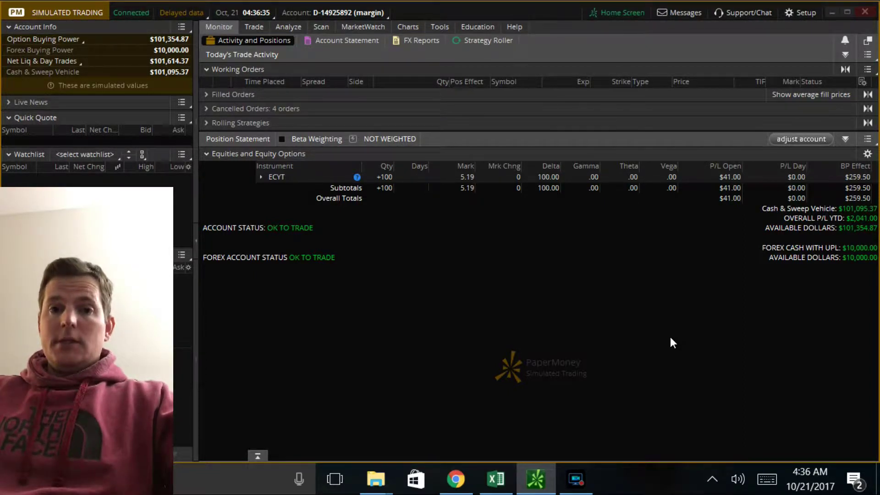
# Open Active Trader from the Trade tools and show its big buy/sell order panel.
pyautogui.click(254, 27)
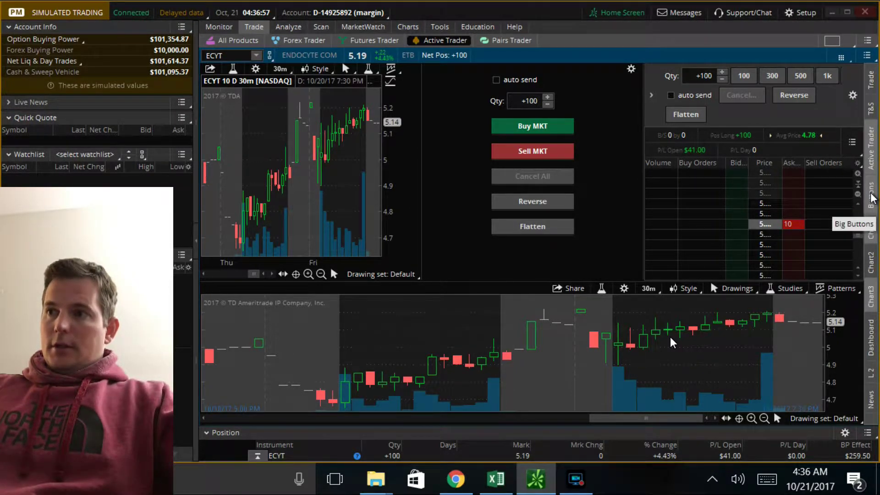
pyautogui.click(871, 197)
pyautogui.click(871, 198)
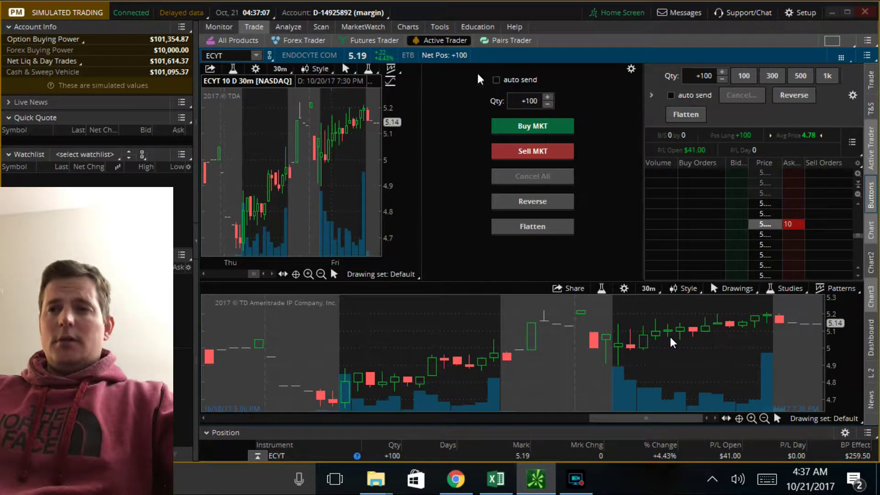
# Send a +100 ECYT market buy order and find it working on Monitor.
pyautogui.click(526, 131)
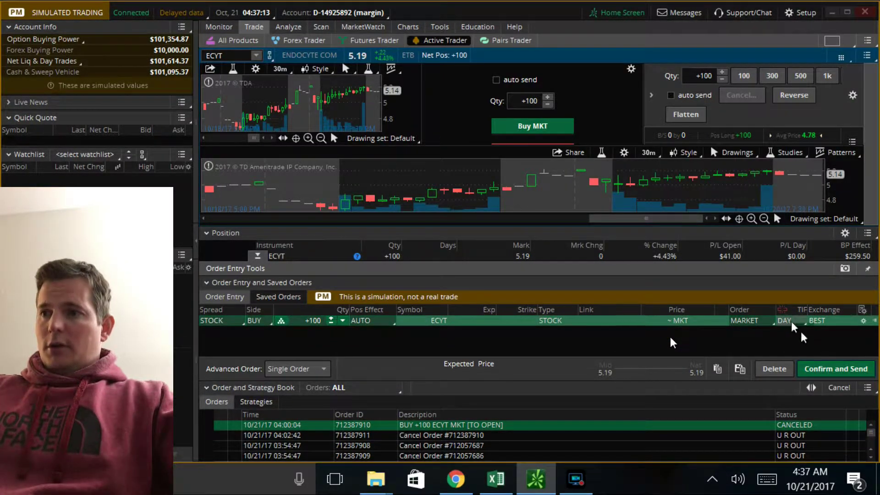
pyautogui.click(827, 372)
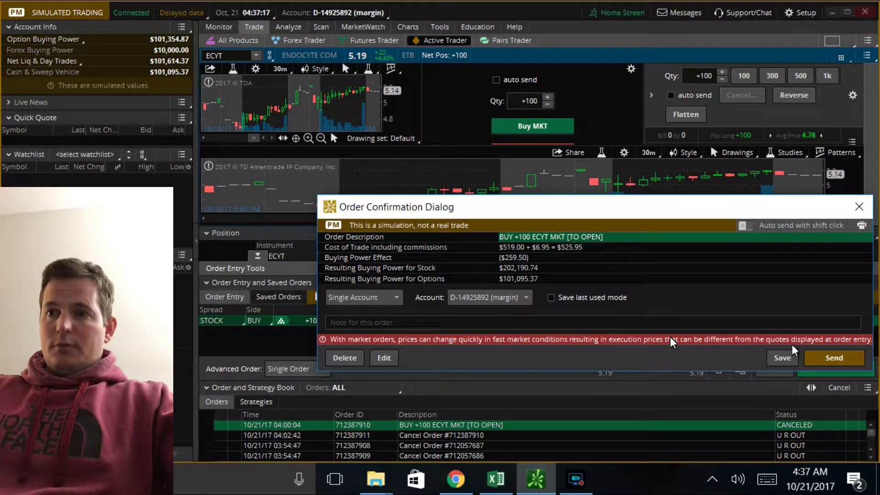
pyautogui.click(835, 360)
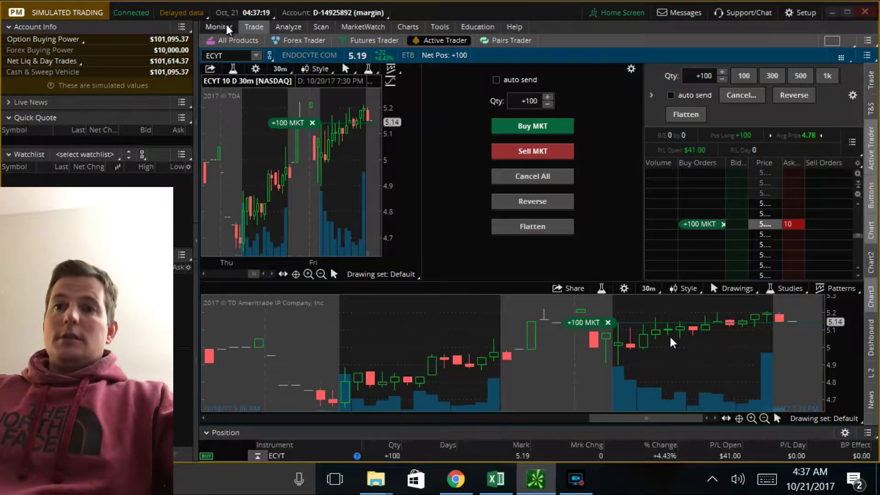
pyautogui.click(218, 26)
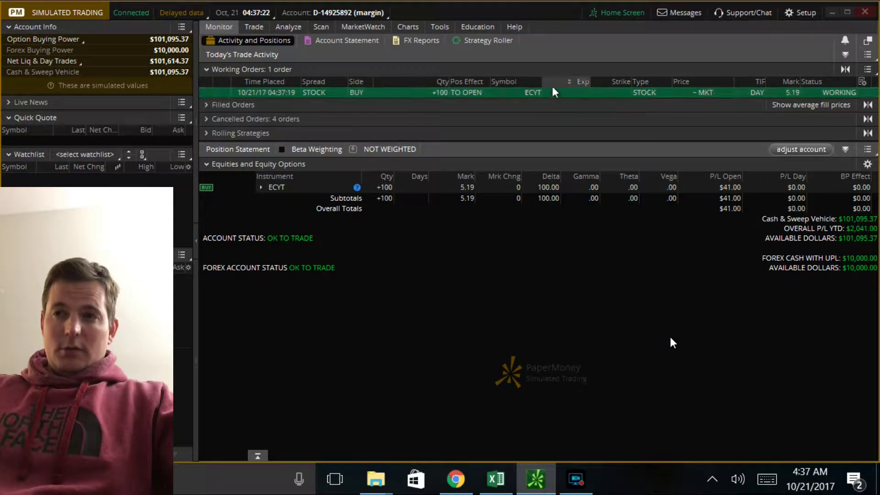
pyautogui.rightClick(366, 99)
# Choose Cancel order for the working +100 ECYT market buy.
pyautogui.click(397, 107)
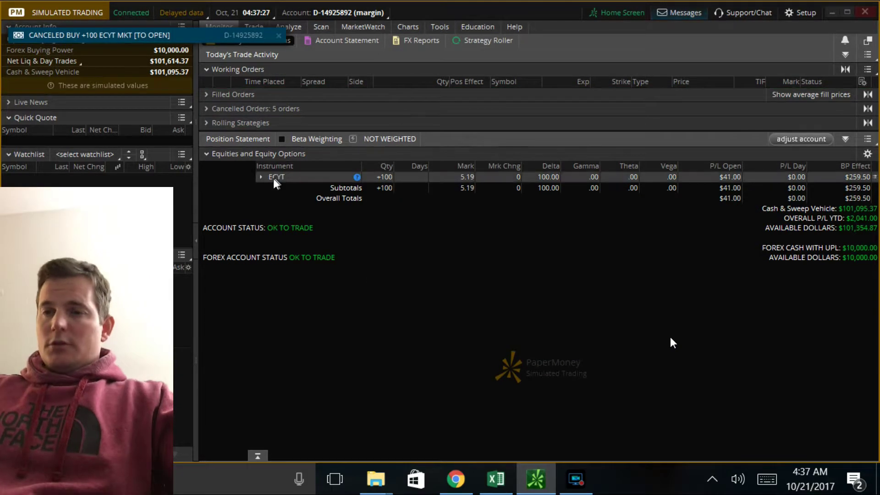